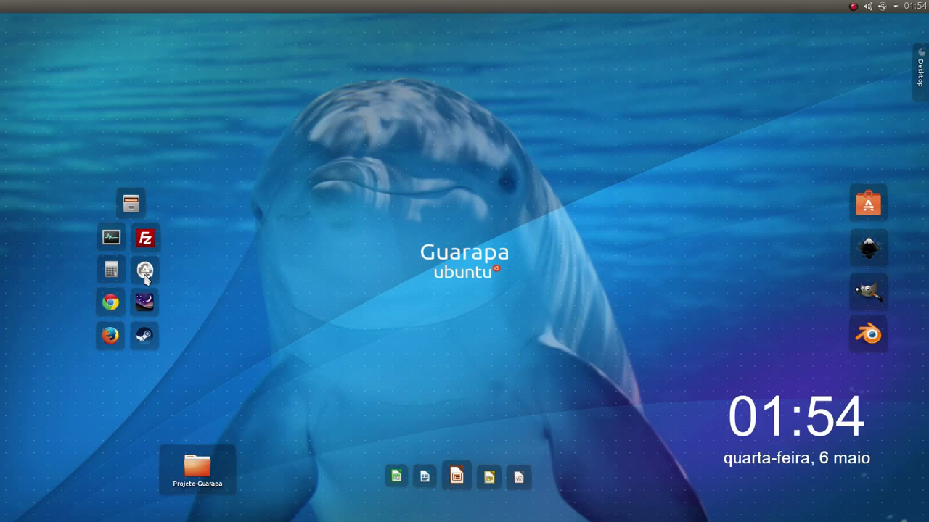
Start the software updater and search the application launcher for "atuali"
left_click(145, 270)
mouse_move(10, 105)
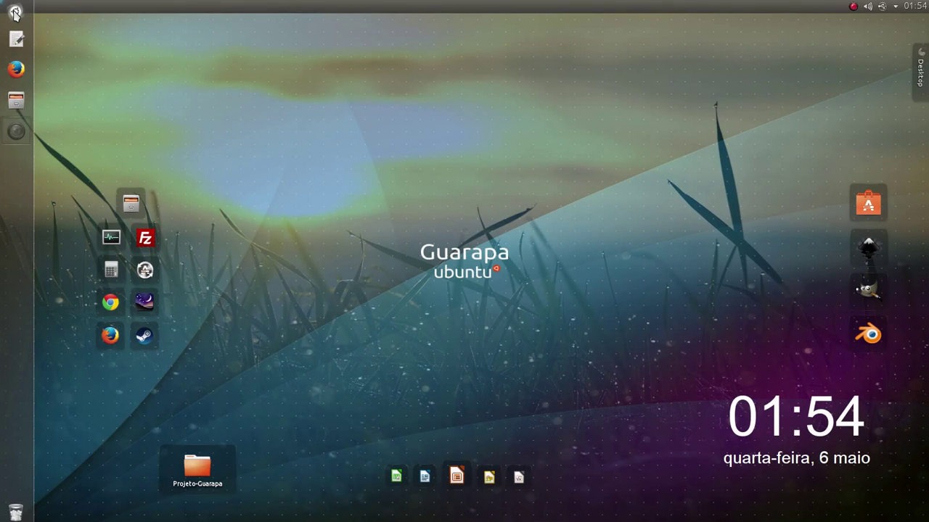
left_click(15, 12)
type("atuali")
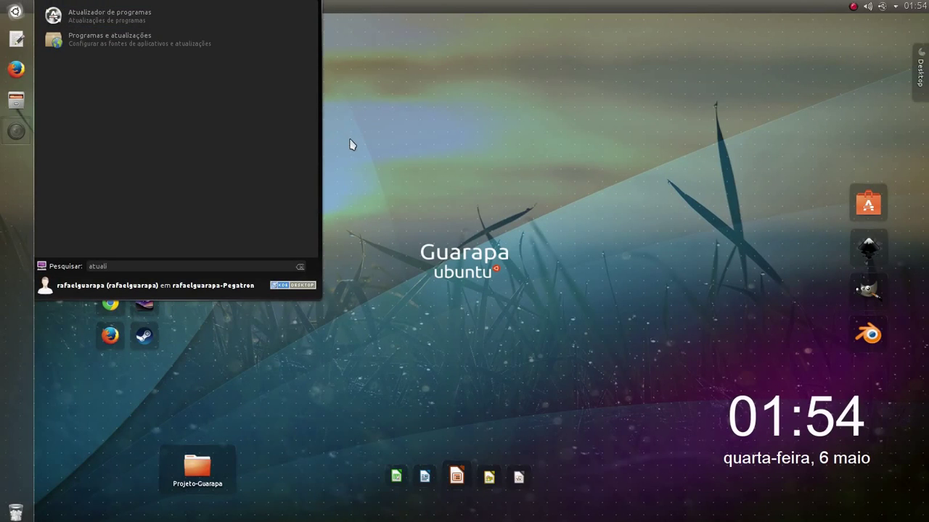
left_click(353, 145)
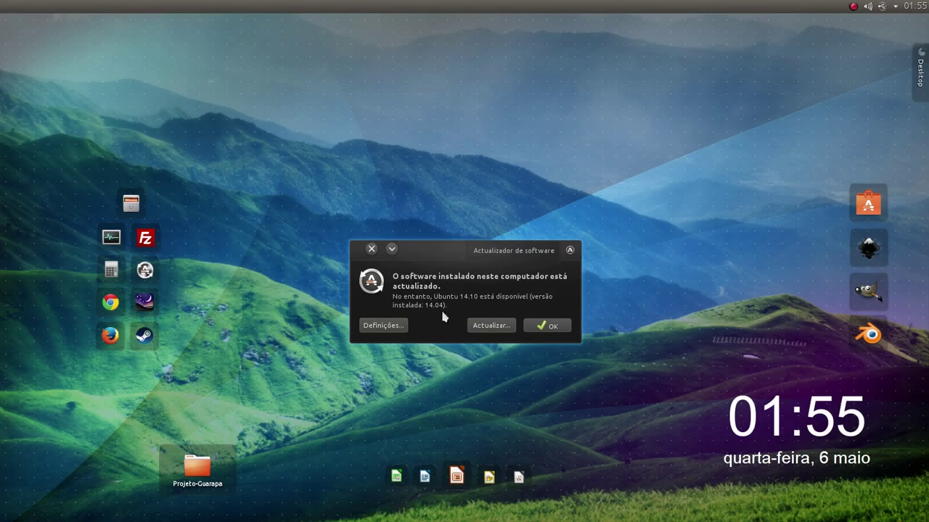
Open the updater's settings and examine which third-party repositories are enabled in the other software list
left_click(397, 326)
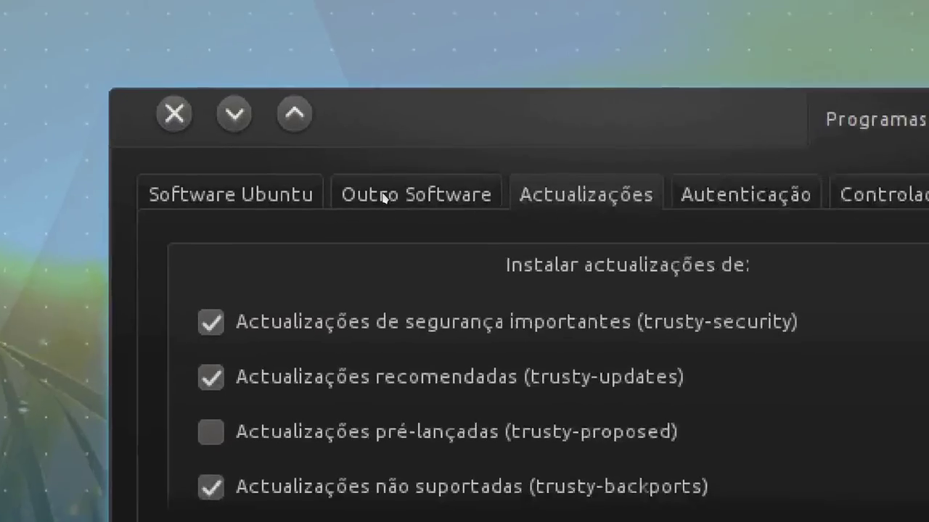
left_click(383, 196)
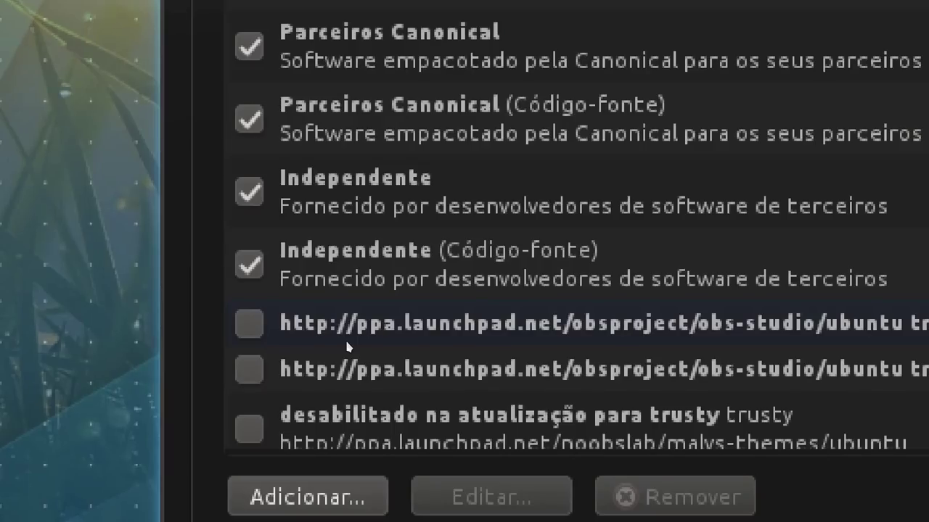
scroll(347, 346, "down", 5)
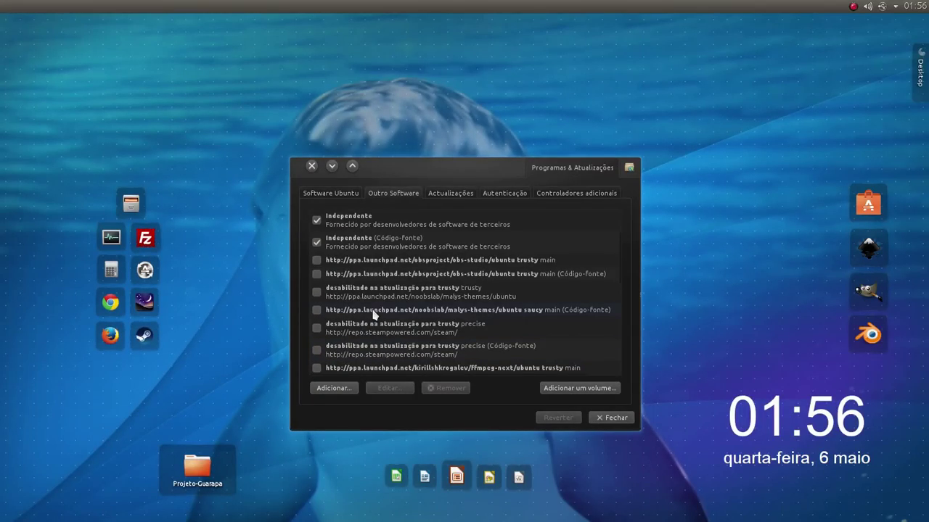
scroll(364, 270, "up", 3)
scroll(351, 294, "up", 2)
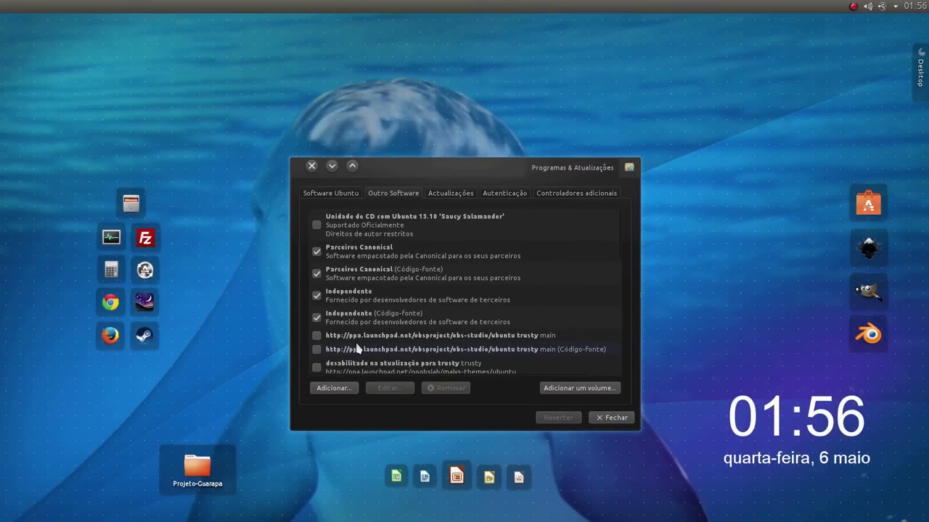
scroll(356, 349, "down", 5)
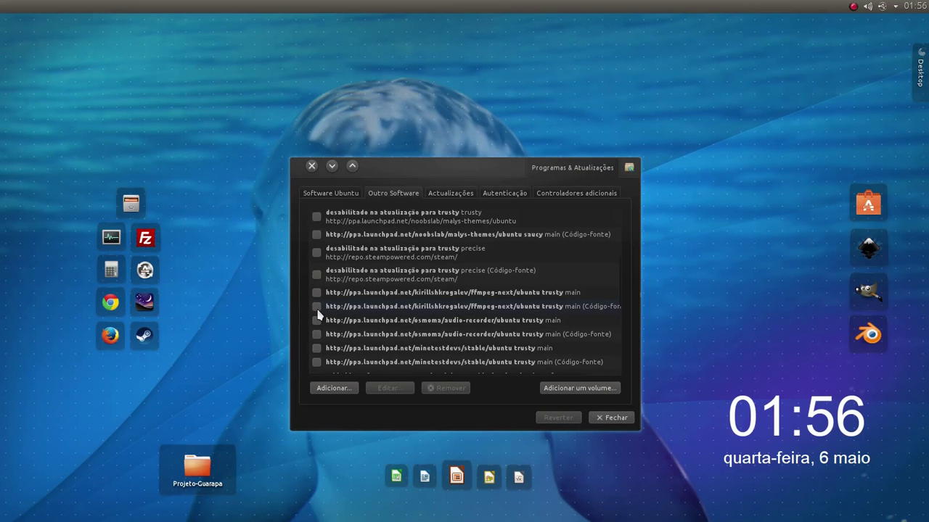
scroll(318, 314, "up", 10)
scroll(338, 333, "down", 8)
scroll(327, 346, "down", 1)
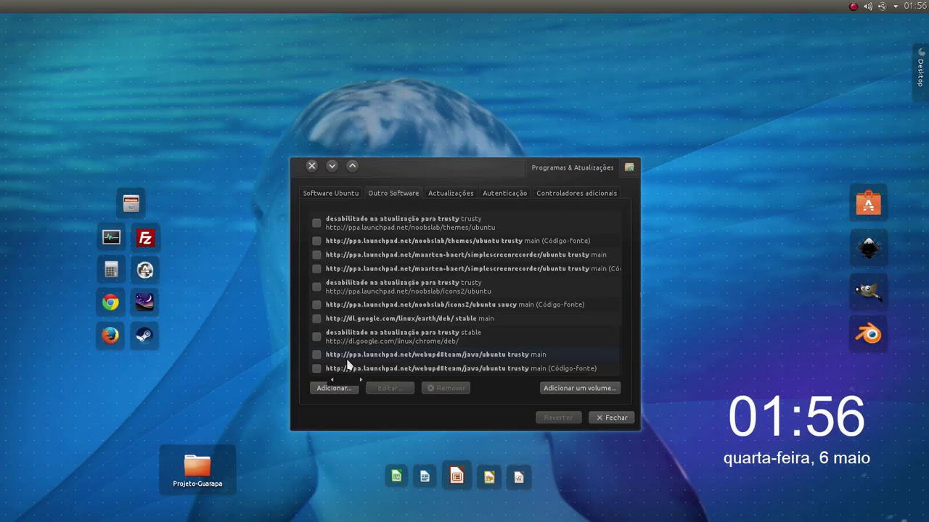
In the update settings, keep the new Ubuntu version notification set to "Para qualquer versão"
left_click(449, 196)
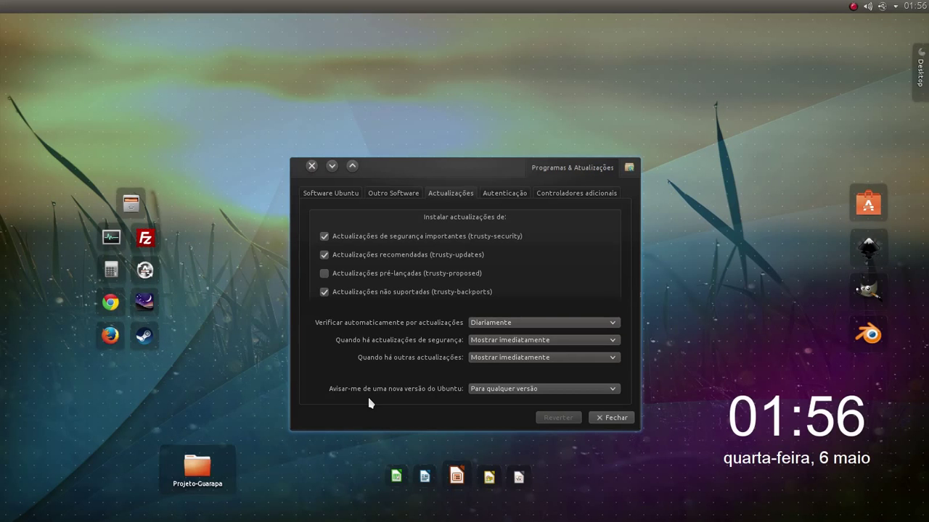
left_click(506, 389)
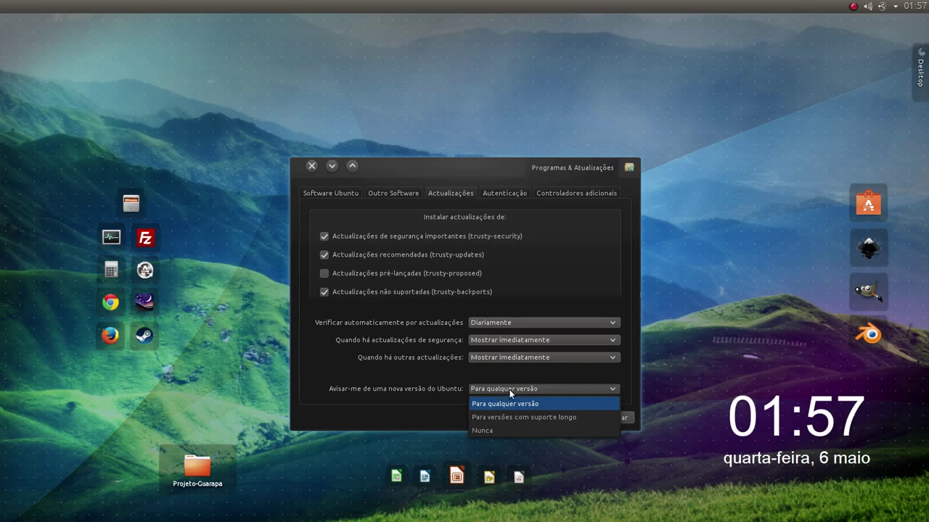
left_click(512, 386)
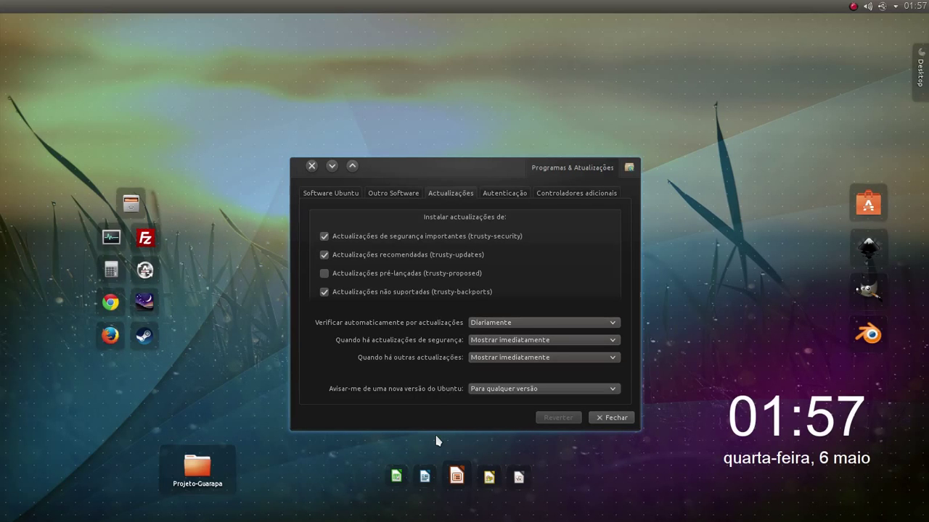
Check the additional drivers in the software settings, and close the settings and the updater
mouse_move(1, 302)
left_click(555, 197)
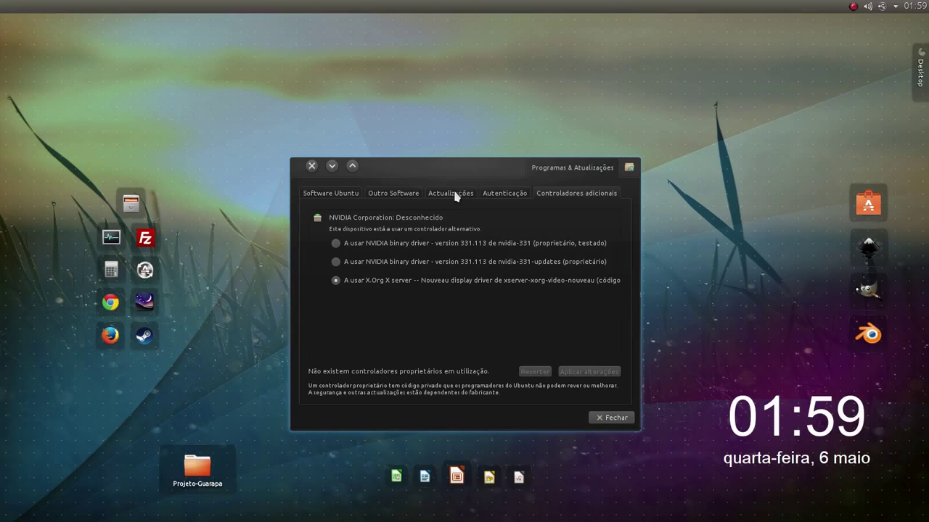
left_click(617, 419)
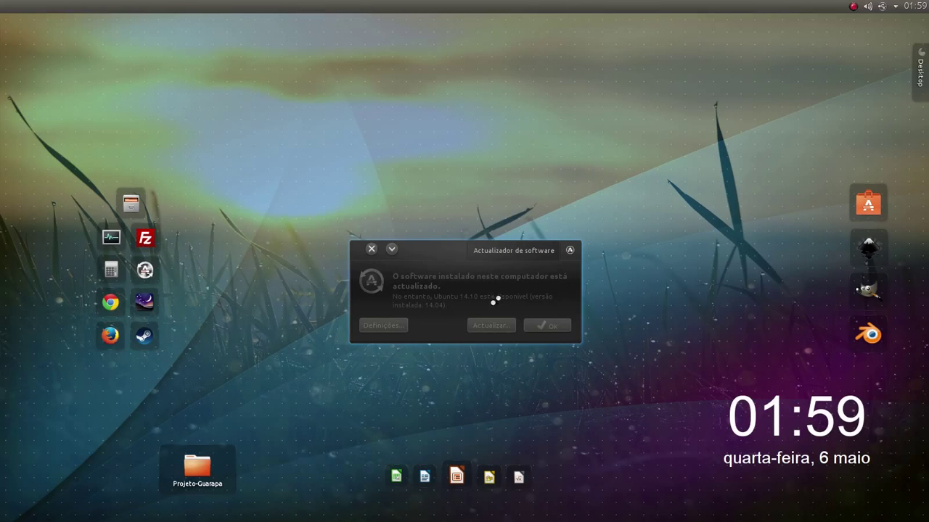
left_click(371, 249)
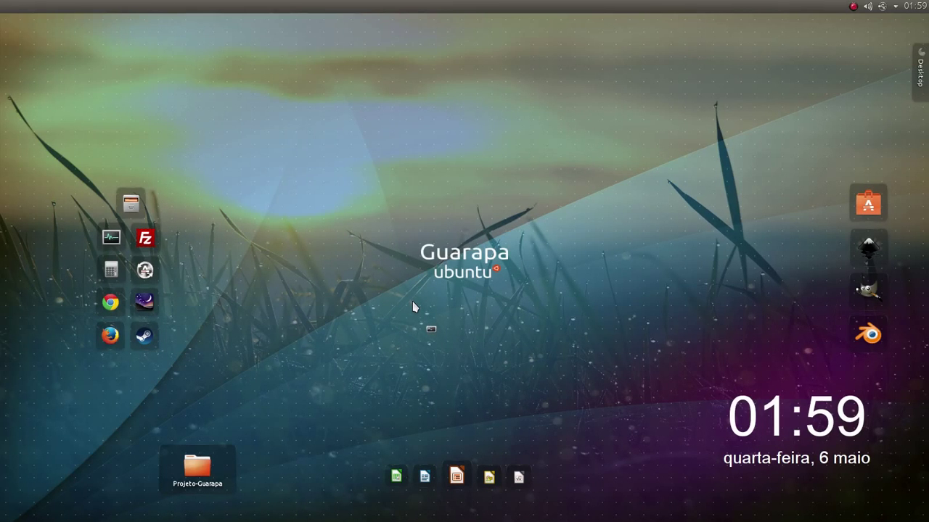
Run "sudo apt-get autoremove" in a terminal, authenticating with the account password, and close the terminal
key("ctrl+alt+t")
left_click_drag(290, 19, 488, 115)
mouse_move(21, 44)
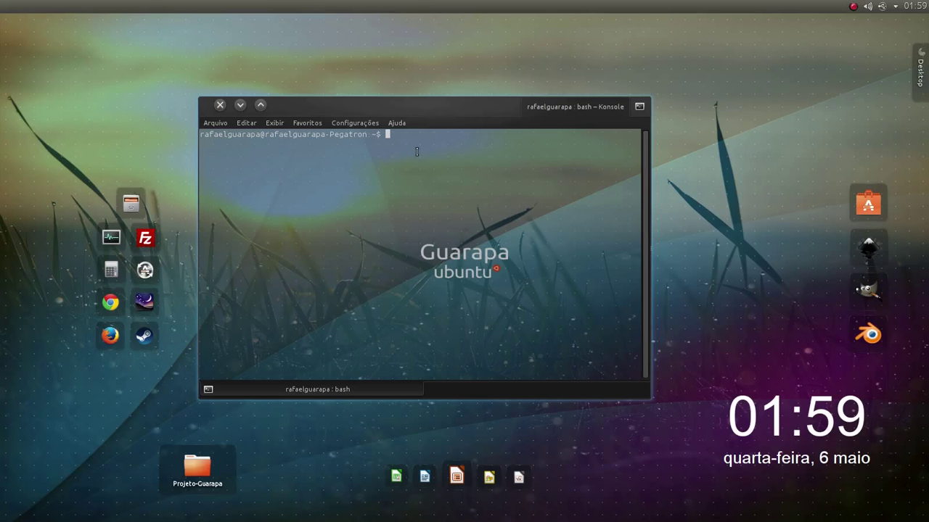
type("sudo apt-get autoremove")
key("Return")
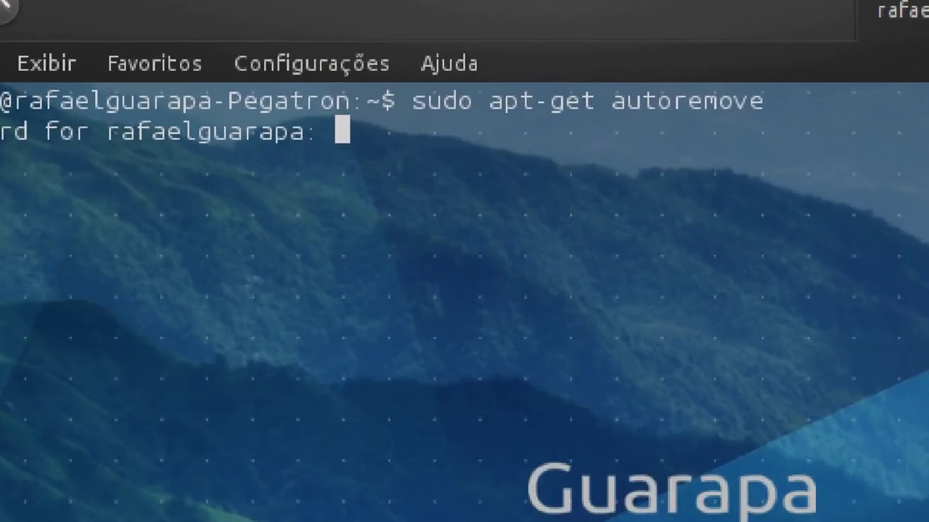
key("Return")
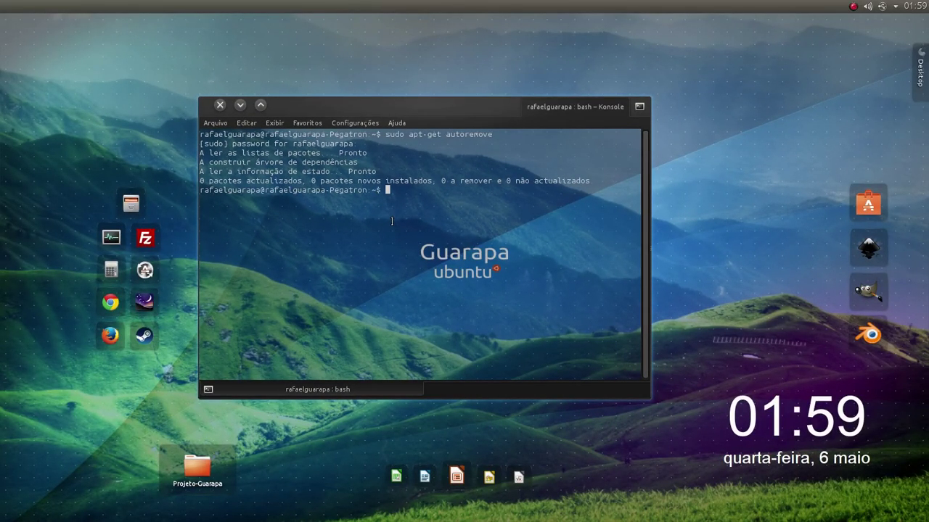
type("s")
key("BackSpace")
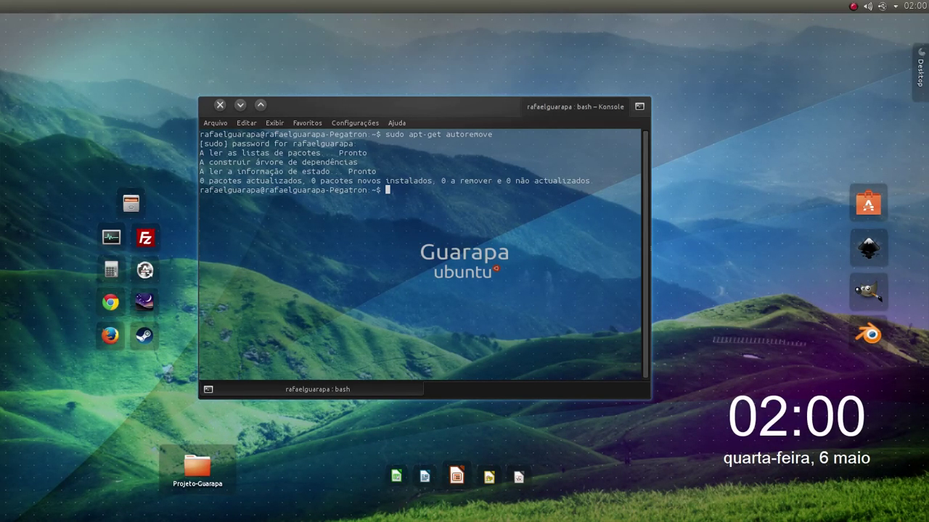
left_click(220, 104)
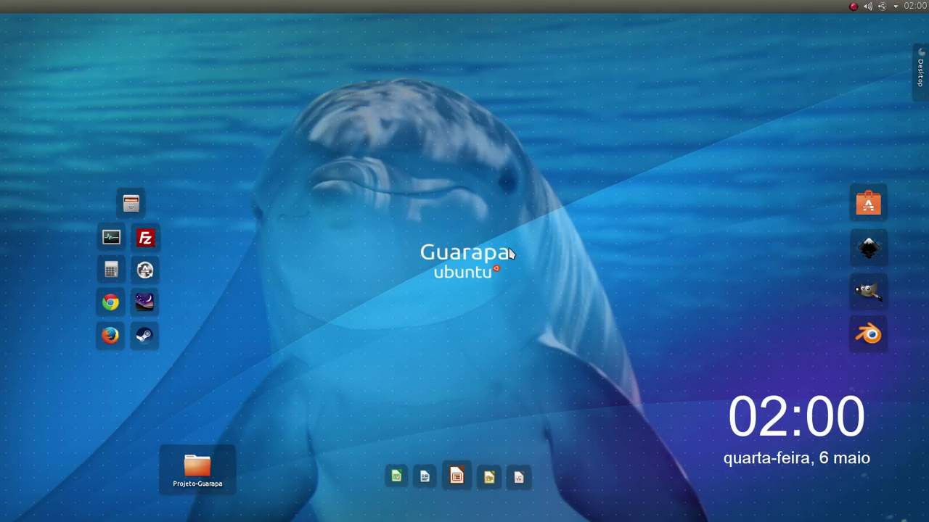
Launch the software updater again and request the Ubuntu 14.10 upgrade, authenticating with the account password
left_click(145, 271)
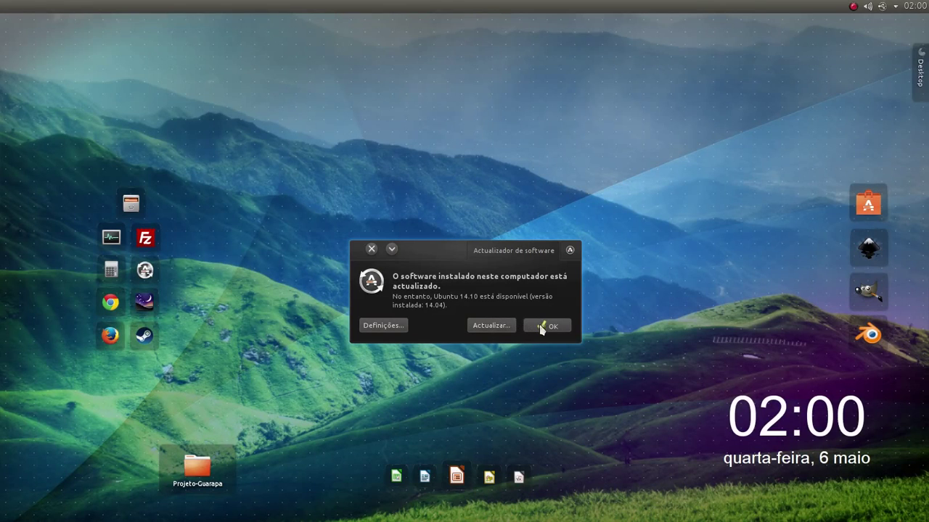
left_click(548, 328)
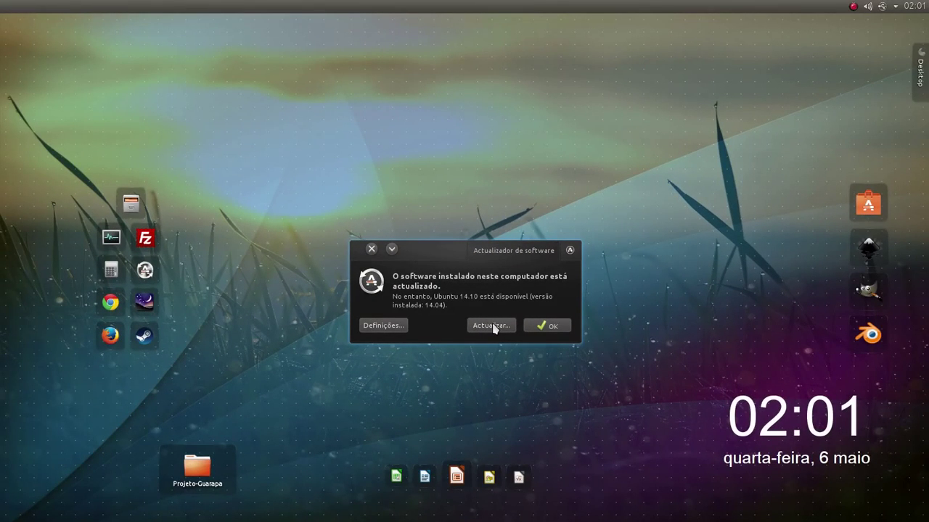
left_click(492, 326)
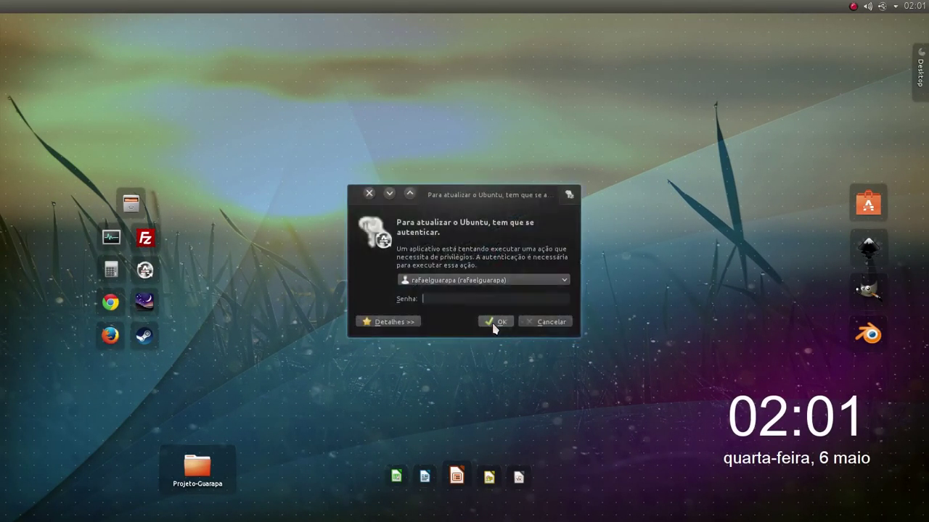
type("***")
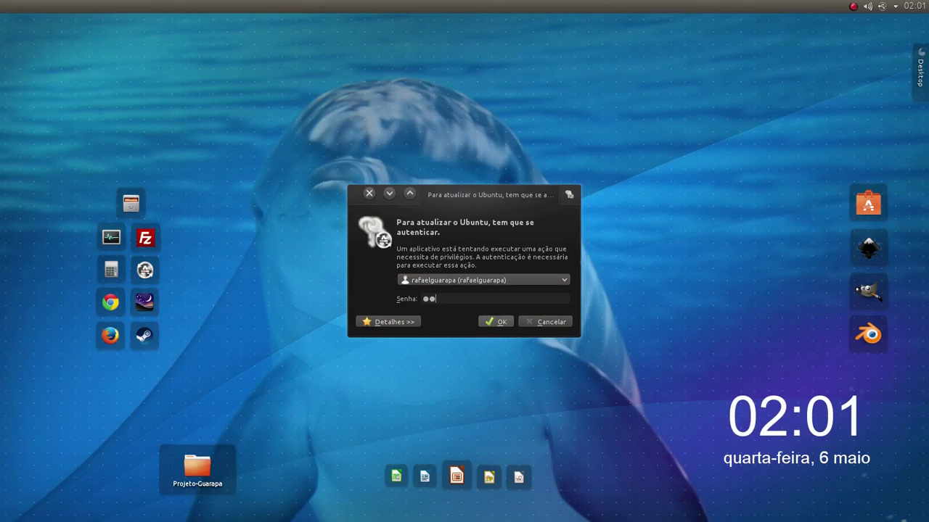
type("******")
left_click(493, 327)
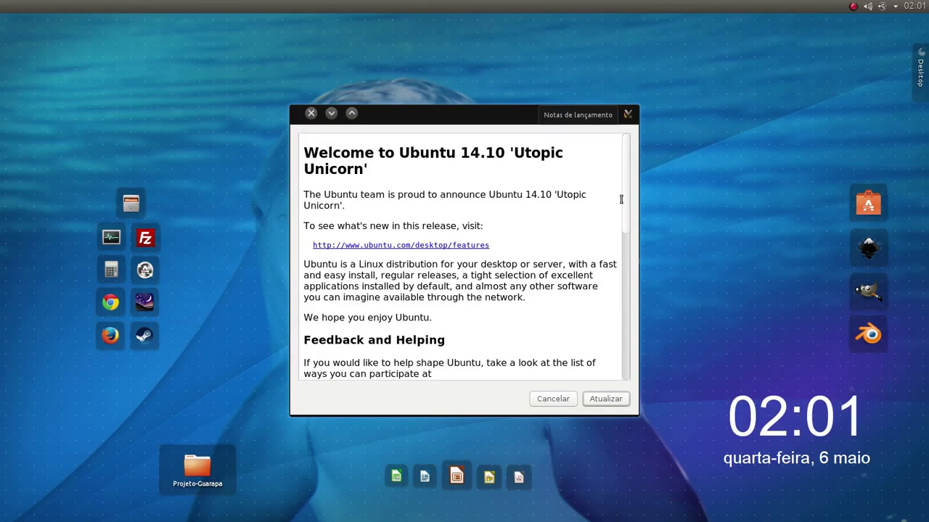
Go through the Ubuntu 14.10 release notes to the end and confirm the upgrade
left_click_drag(622, 194, 648, 382)
left_click(611, 212)
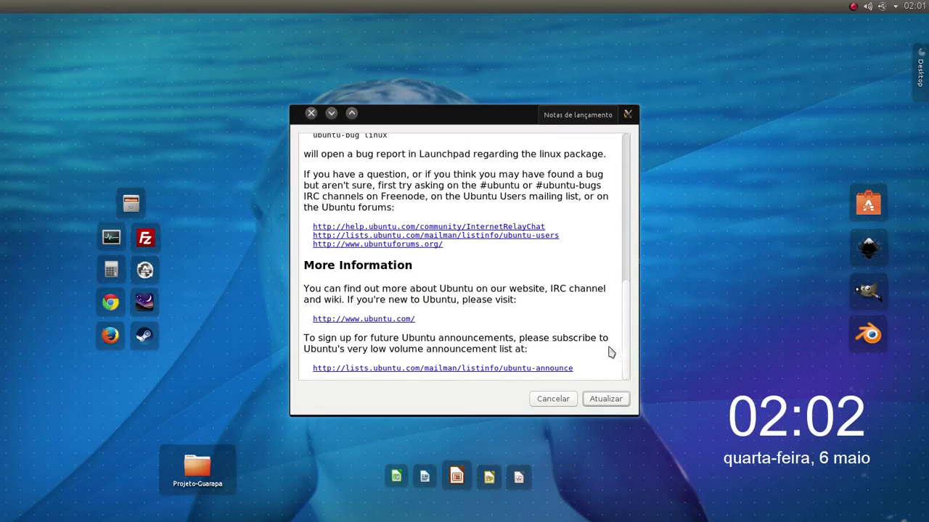
left_click(605, 399)
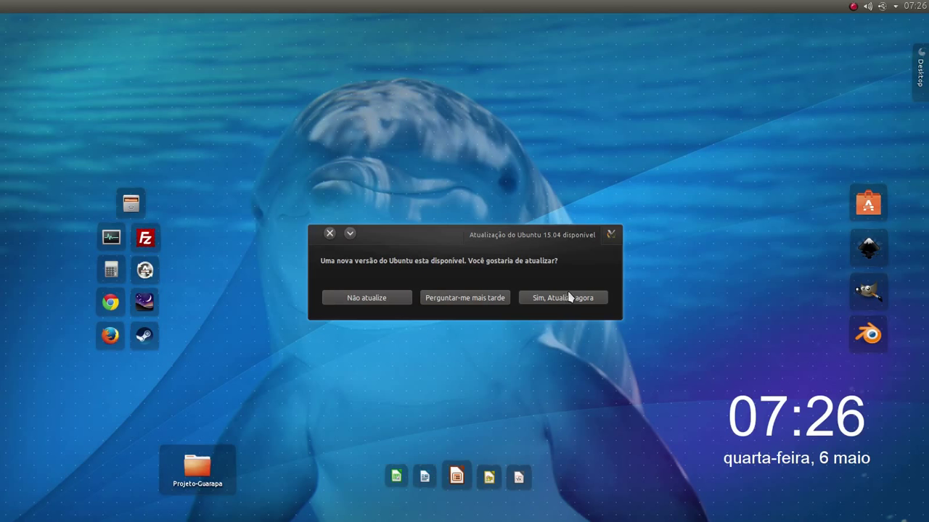
Accept the offered upgrade to Ubuntu 15.04 and authenticate with the account password
left_click(574, 297)
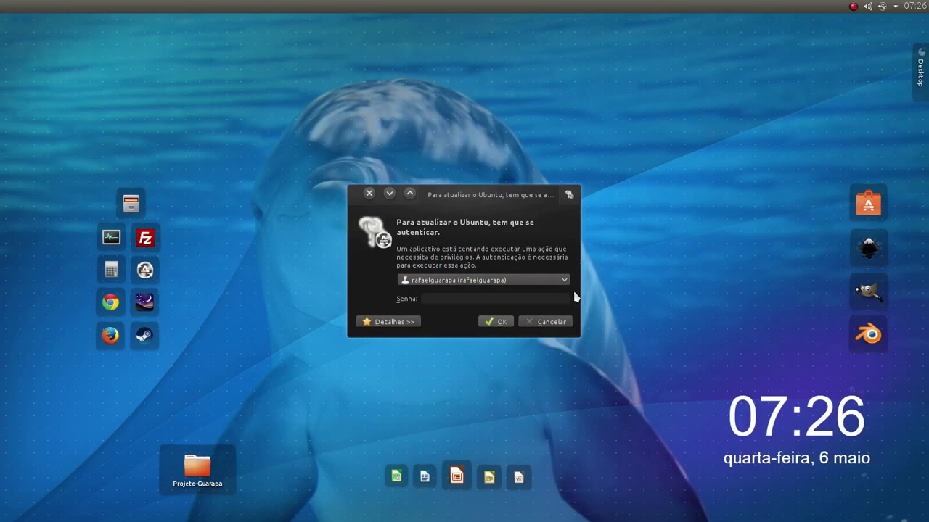
type("*********")
key("Return")
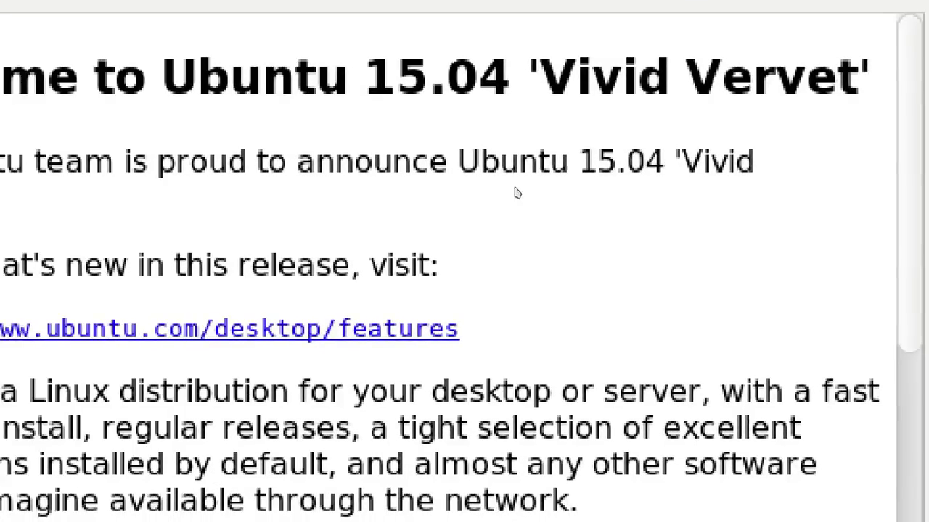
Go through the Ubuntu 15.04 release notes to the end and confirm the upgrade
scroll(516, 193, "down", 10)
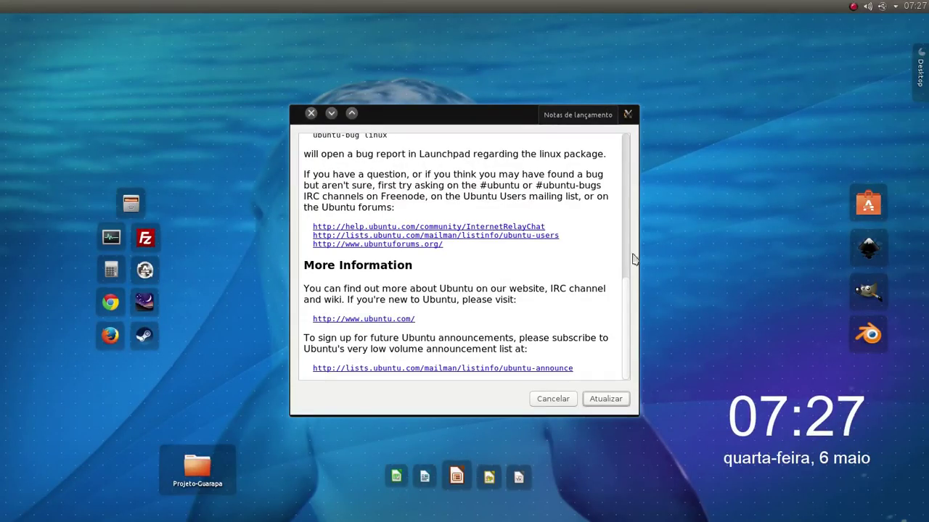
left_click_drag(628, 290, 612, 143)
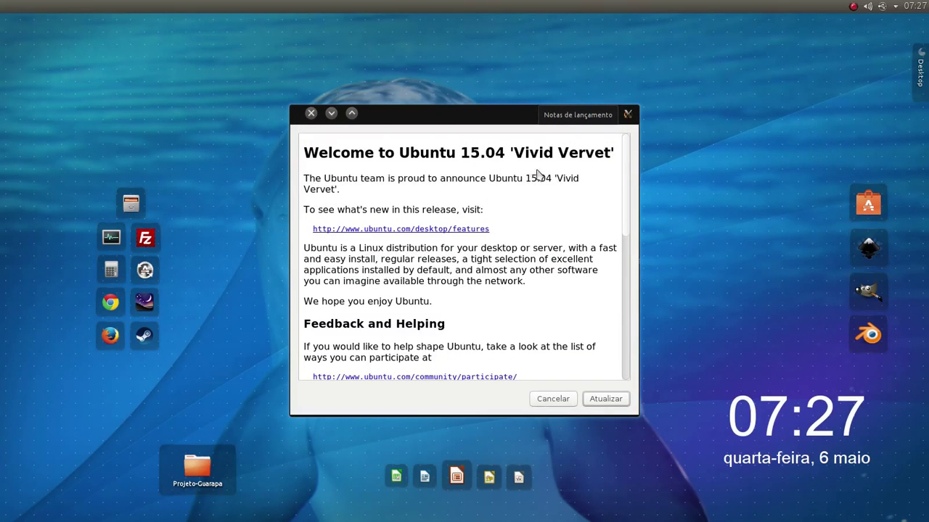
scroll(629, 203, "down", 1)
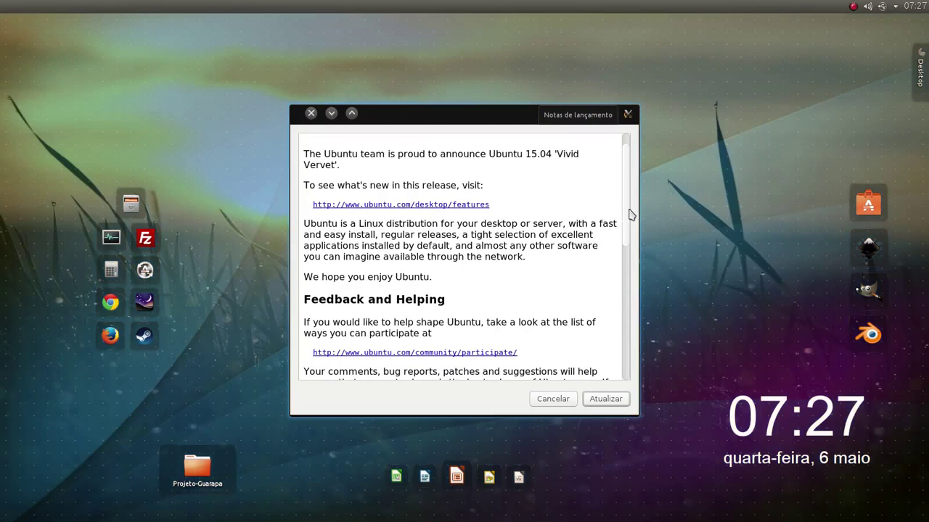
left_click_drag(630, 215, 622, 369)
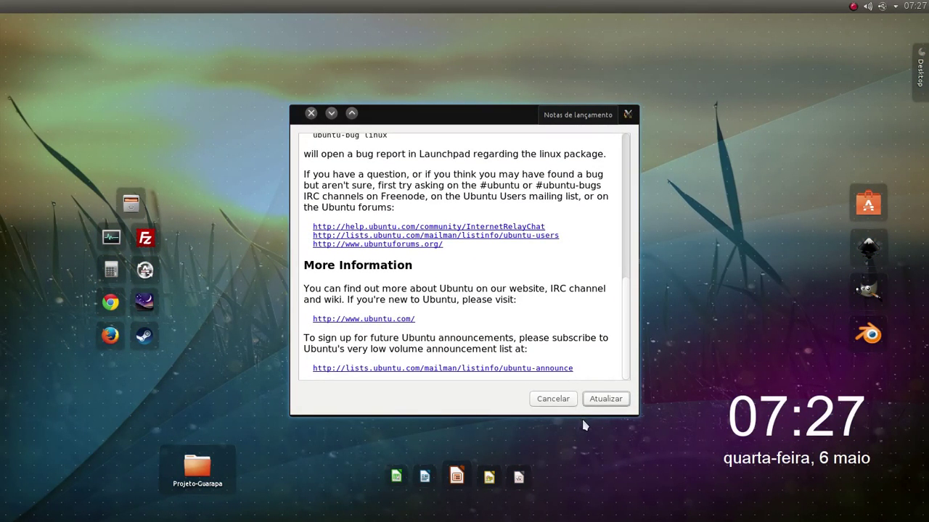
left_click(614, 400)
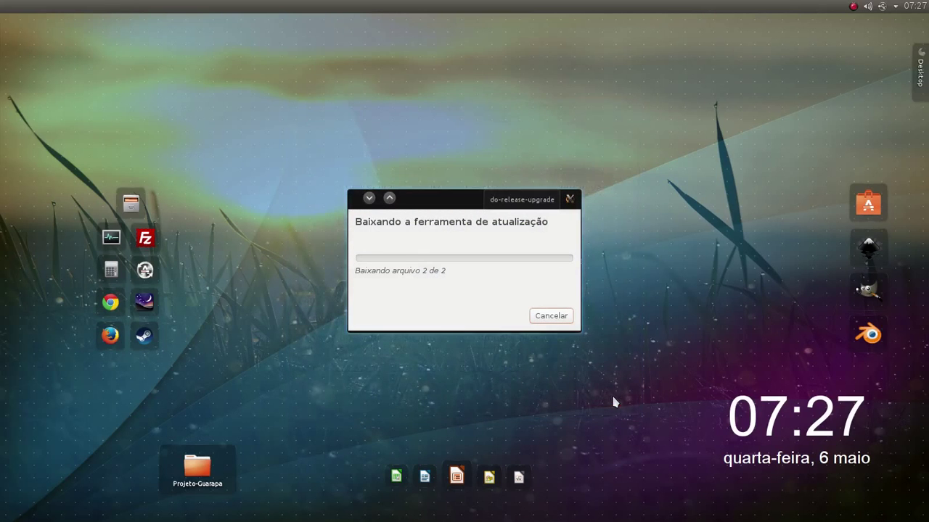